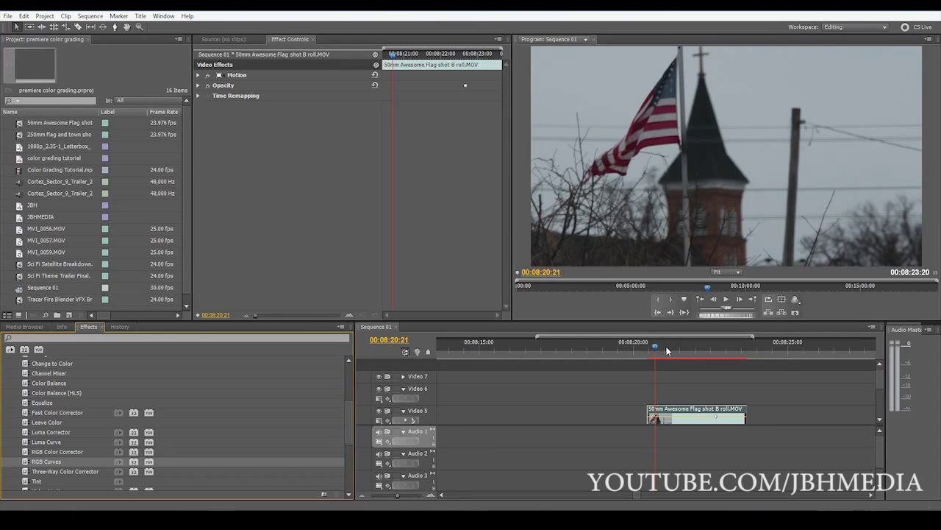
Park the playhead at 00:08:20:27 on a frame of the flag-and-church clip.
{"action": "mouse_move", "coordinate": [655, 343]}
{"action": "left_mouse_down"}
{"action": "mouse_move", "coordinate": [684, 351]}
{"action": "mouse_move", "coordinate": [661, 351]}
{"action": "left_mouse_up"}
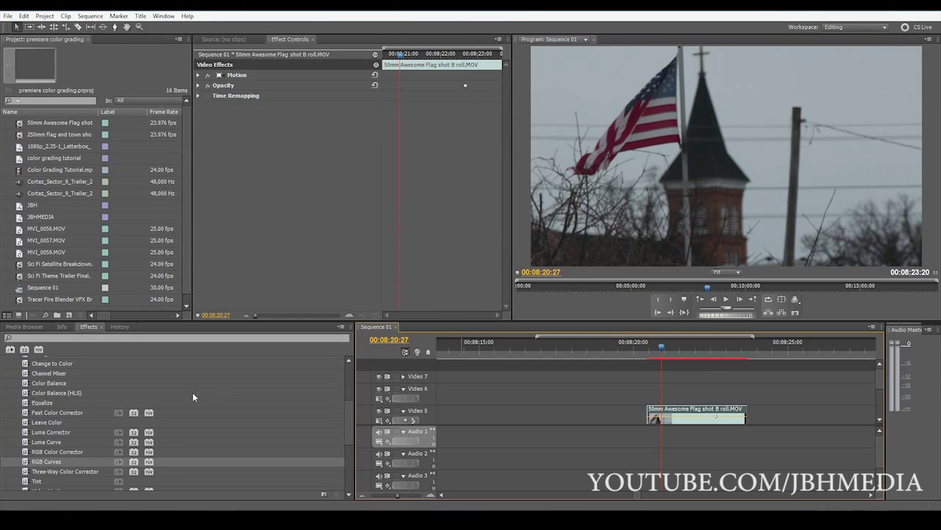
Apply Three-Way Color Corrector to the flag clip and push its Shadows wheel toward red.
{"action": "scroll", "coordinate": [342, 410], "scroll_direction": "up", "scroll_amount": 5}
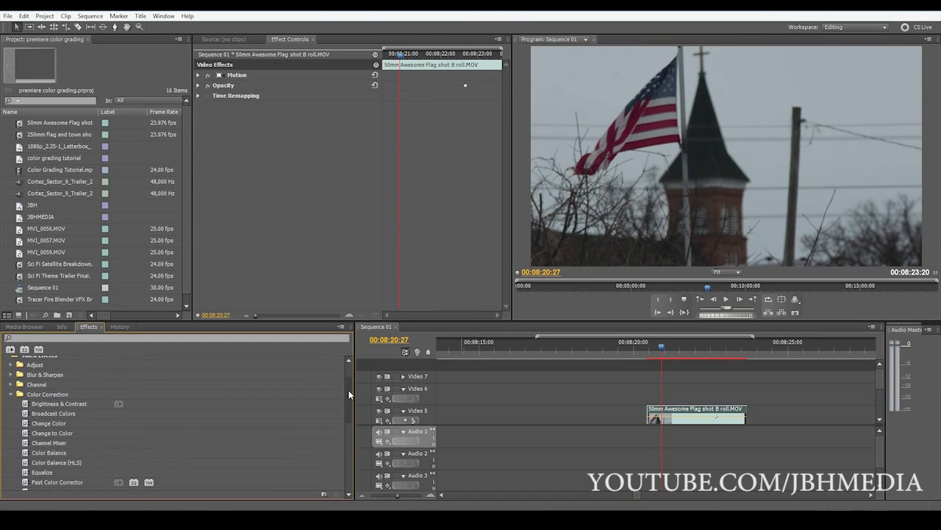
{"action": "left_click_drag", "start_coordinate": [349, 395], "coordinate": [348, 417]}
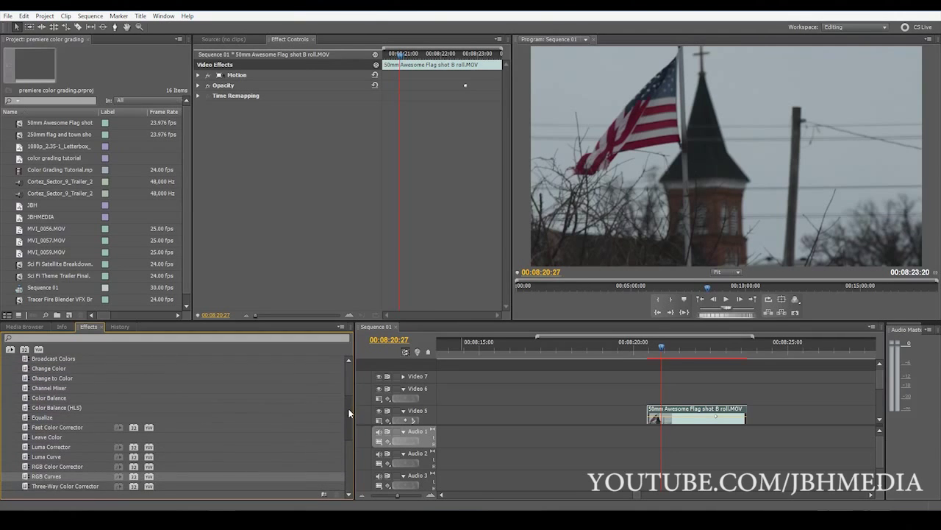
{"action": "left_click_drag", "start_coordinate": [45, 474], "coordinate": [677, 407]}
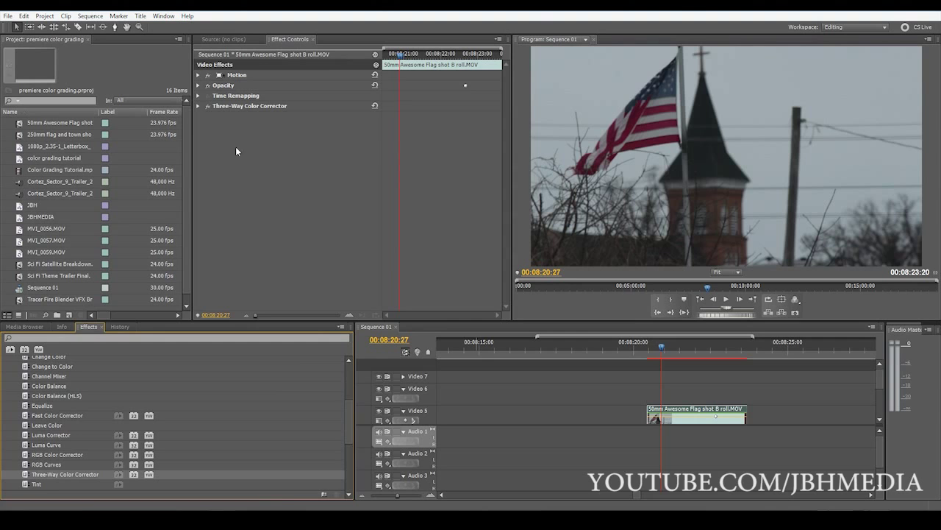
{"action": "left_click", "coordinate": [198, 106]}
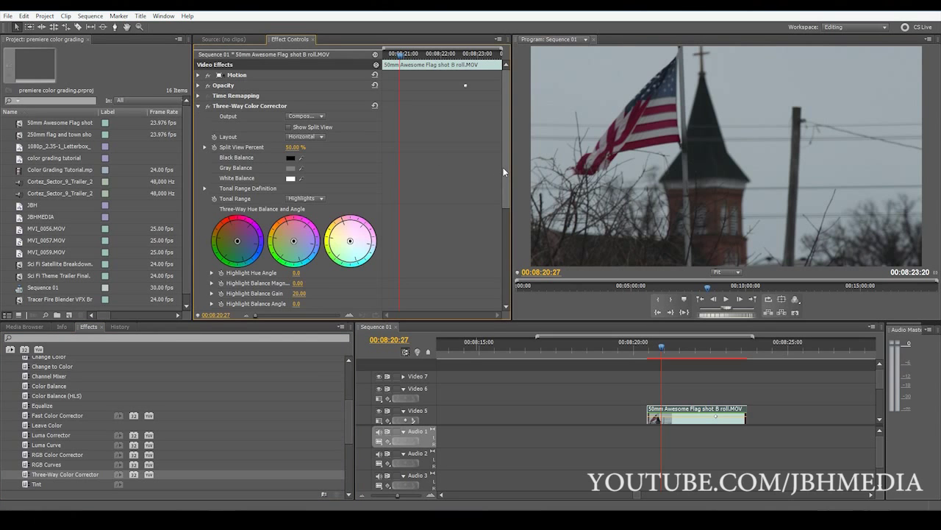
{"action": "left_click_drag", "start_coordinate": [503, 167], "coordinate": [503, 198]}
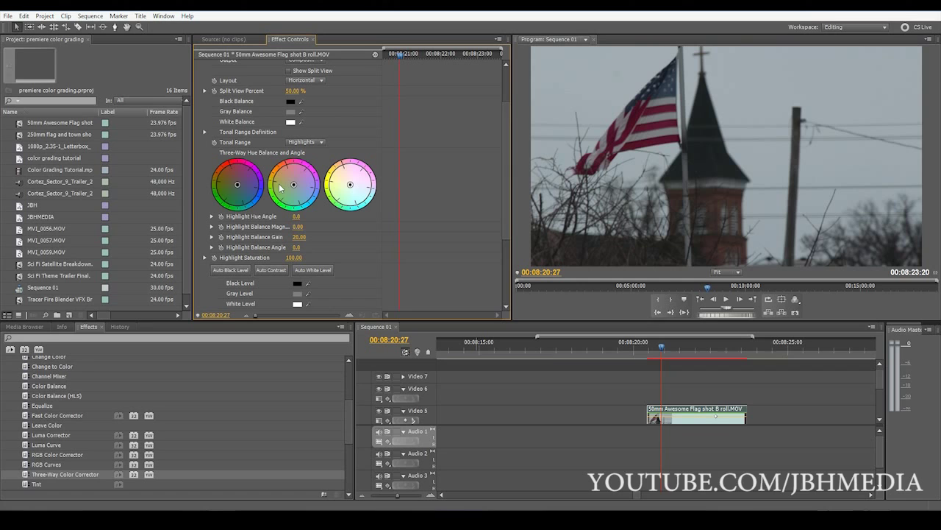
{"action": "left_click_drag", "start_coordinate": [241, 188], "coordinate": [217, 167]}
Reset the Highlights balance, warm Midtones toward orange, and push Highlights toward the lower-right rim.
{"action": "scroll", "coordinate": [391, 88], "scroll_direction": "up", "scroll_amount": 1}
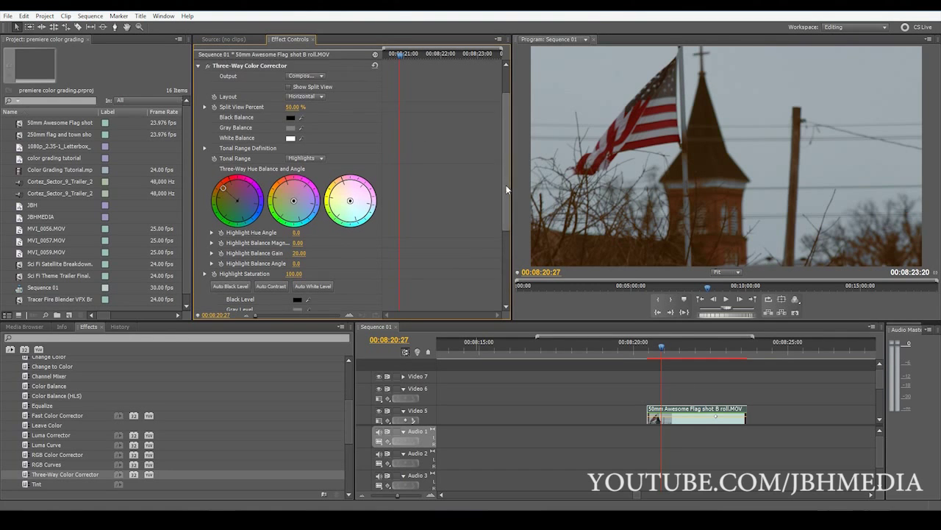
{"action": "left_click_drag", "start_coordinate": [222, 188], "coordinate": [241, 199]}
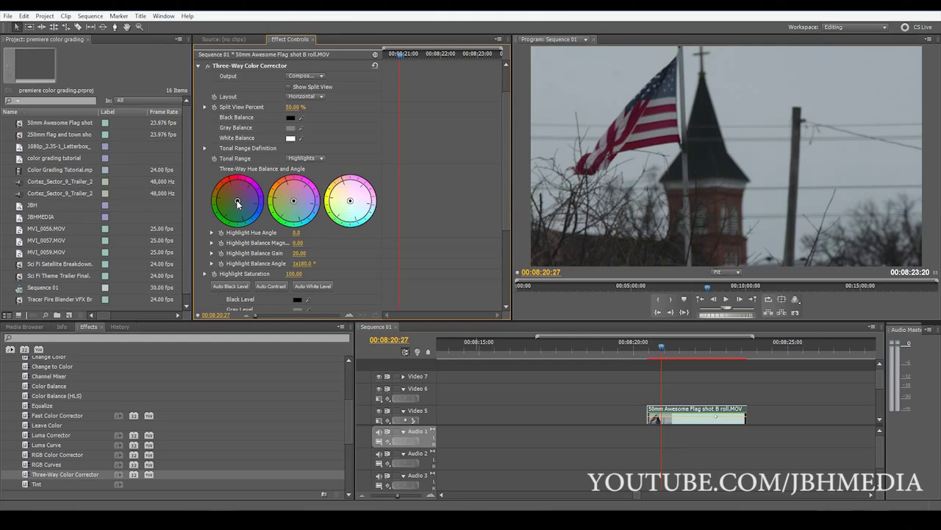
{"action": "left_click_drag", "start_coordinate": [245, 207], "coordinate": [256, 214]}
{"action": "left_click_drag", "start_coordinate": [295, 202], "coordinate": [271, 184]}
{"action": "mouse_move", "coordinate": [350, 200]}
{"action": "left_mouse_down"}
{"action": "mouse_move", "coordinate": [358, 215]}
{"action": "mouse_move", "coordinate": [358, 193]}
{"action": "mouse_move", "coordinate": [352, 203]}
{"action": "left_mouse_up"}
Apply RGB Curves to the flag clip and position a Reference Monitor beside it.
{"action": "left_click", "coordinate": [198, 65]}
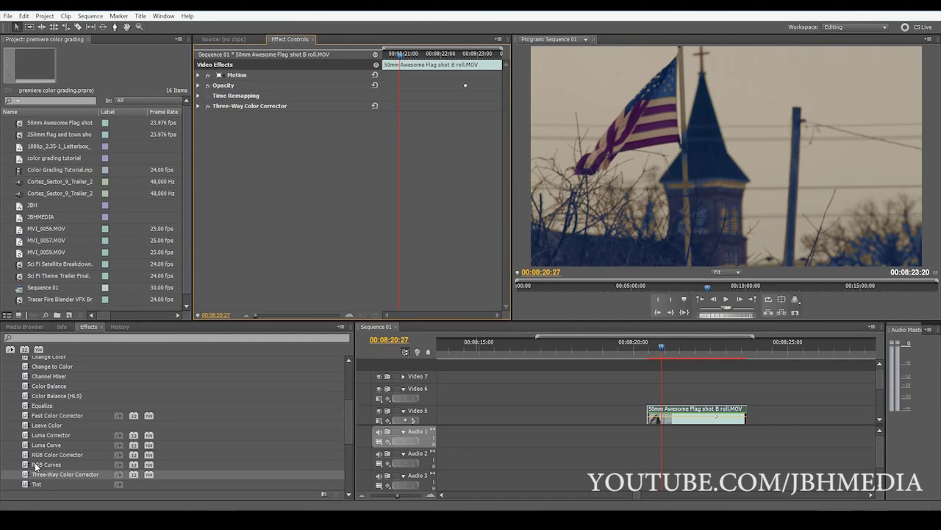
{"action": "mouse_move", "coordinate": [44, 464]}
{"action": "left_mouse_down"}
{"action": "mouse_move", "coordinate": [582, 453]}
{"action": "mouse_move", "coordinate": [667, 417]}
{"action": "left_mouse_up"}
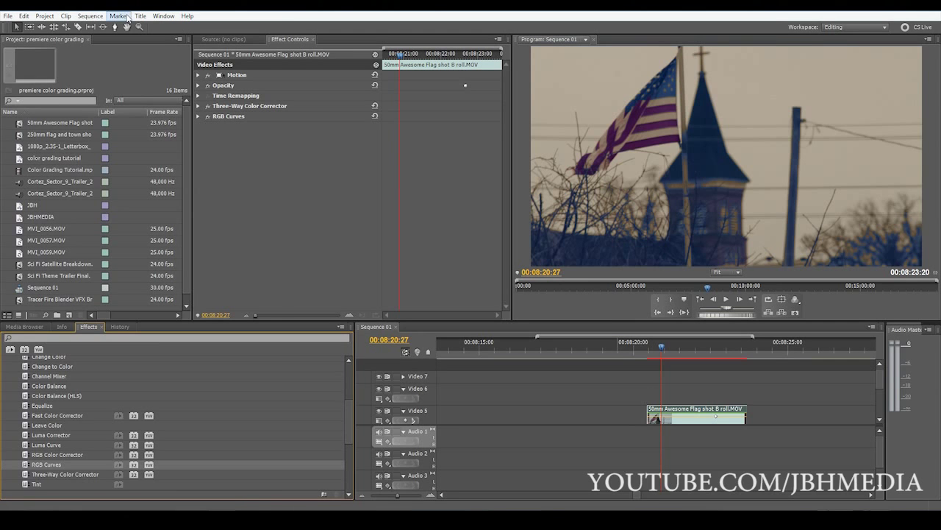
{"action": "left_click", "coordinate": [155, 16]}
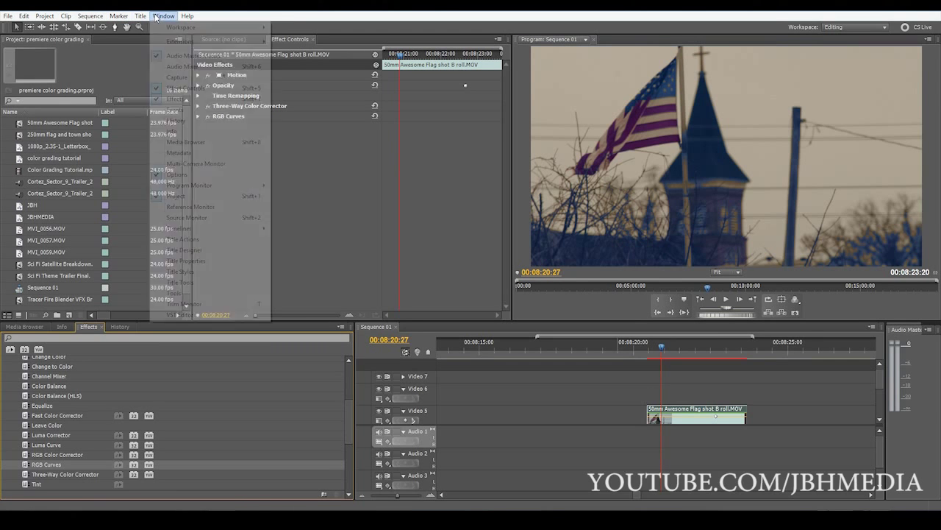
{"action": "left_click", "coordinate": [186, 208]}
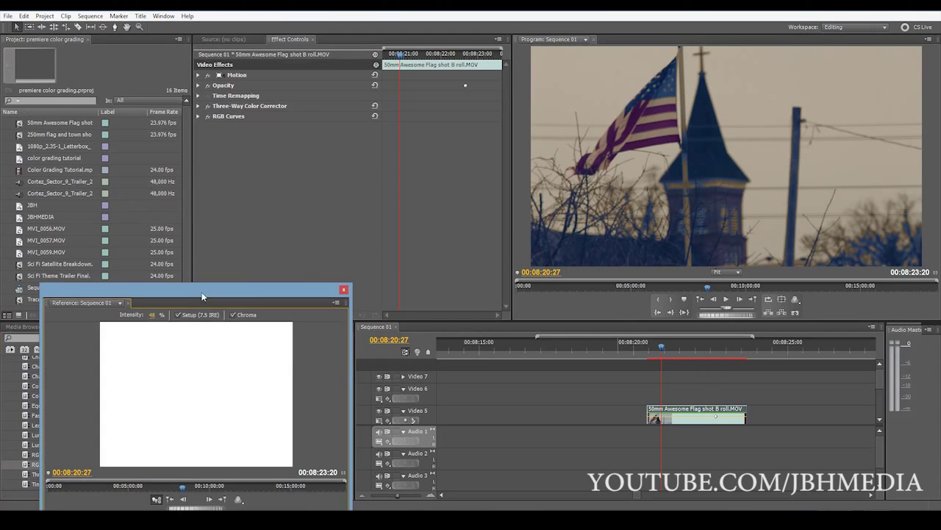
{"action": "left_click_drag", "start_coordinate": [200, 291], "coordinate": [187, 234]}
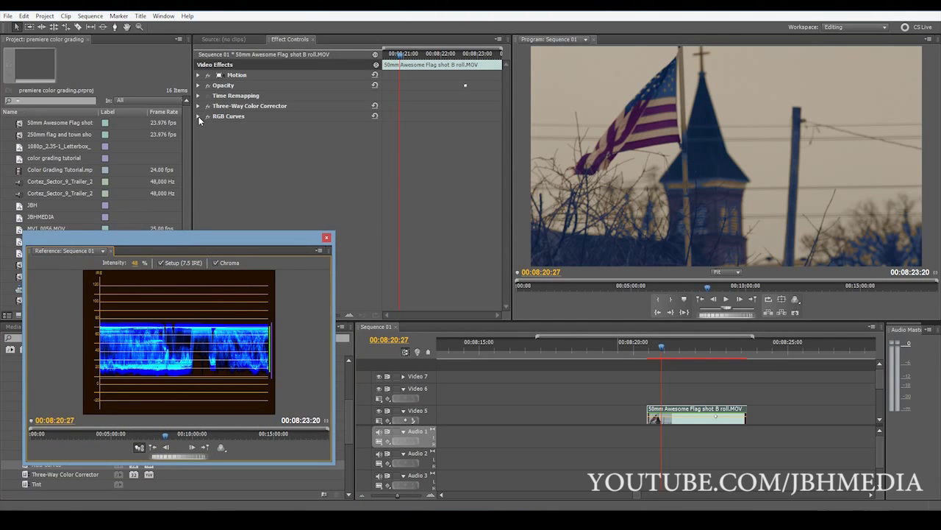
{"action": "left_click", "coordinate": [198, 116]}
{"action": "left_click_drag", "start_coordinate": [275, 237], "coordinate": [280, 266]}
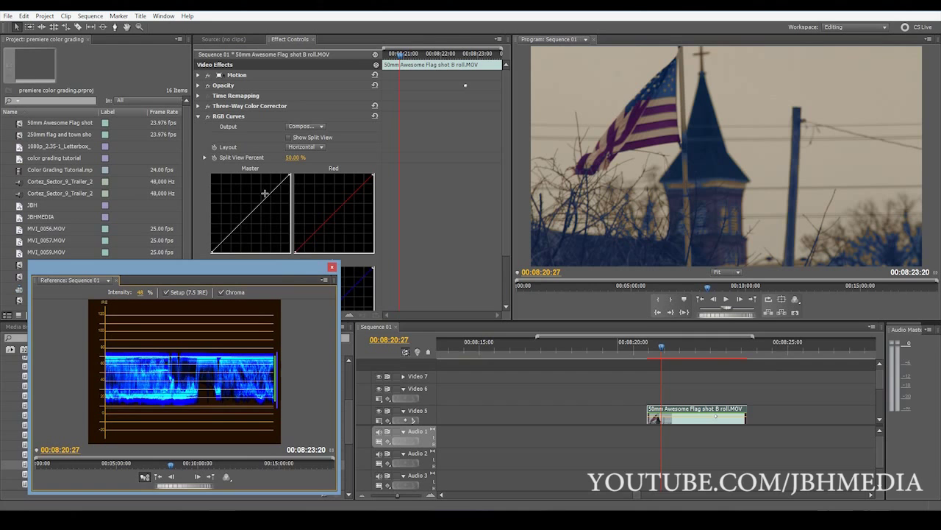
Bend the RGB Curves master curve into a contrast S-shape, then close the reference monitor.
{"action": "left_click_drag", "start_coordinate": [266, 198], "coordinate": [259, 188]}
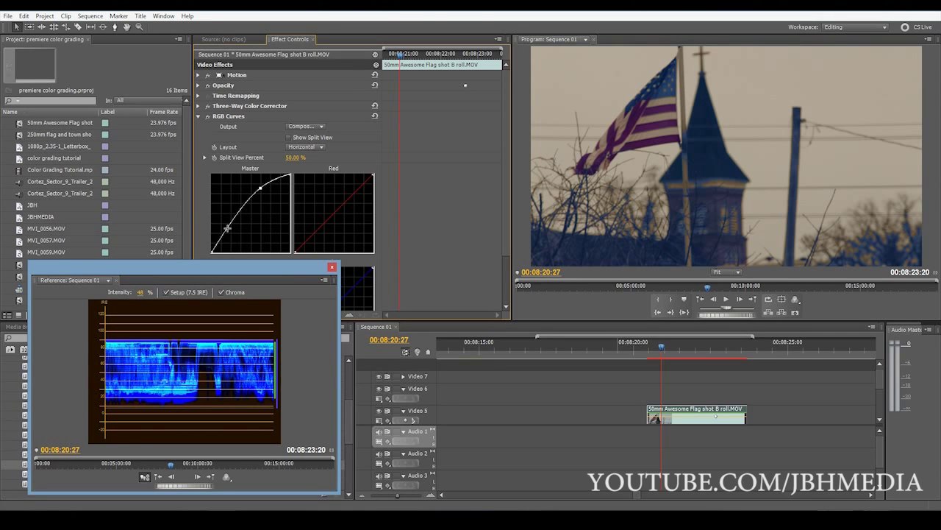
{"action": "left_click_drag", "start_coordinate": [228, 229], "coordinate": [236, 232]}
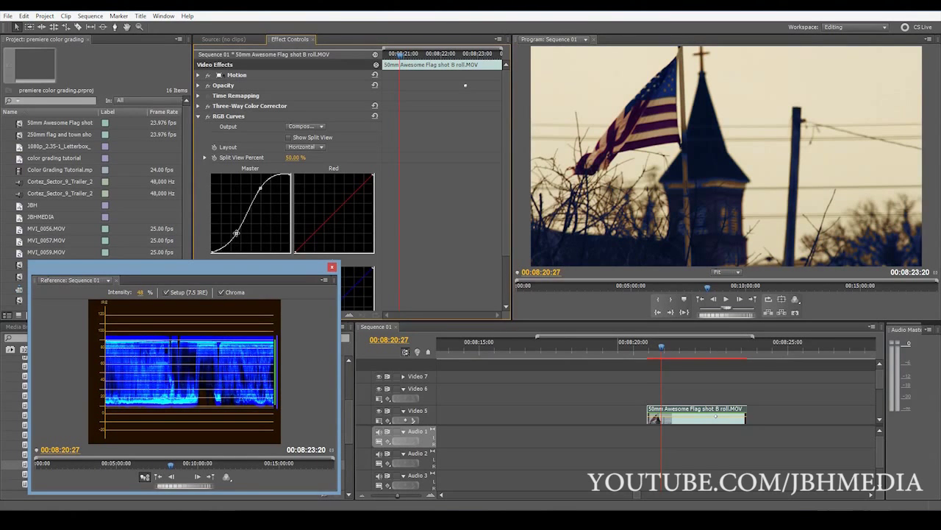
{"action": "left_click_drag", "start_coordinate": [261, 188], "coordinate": [264, 190]}
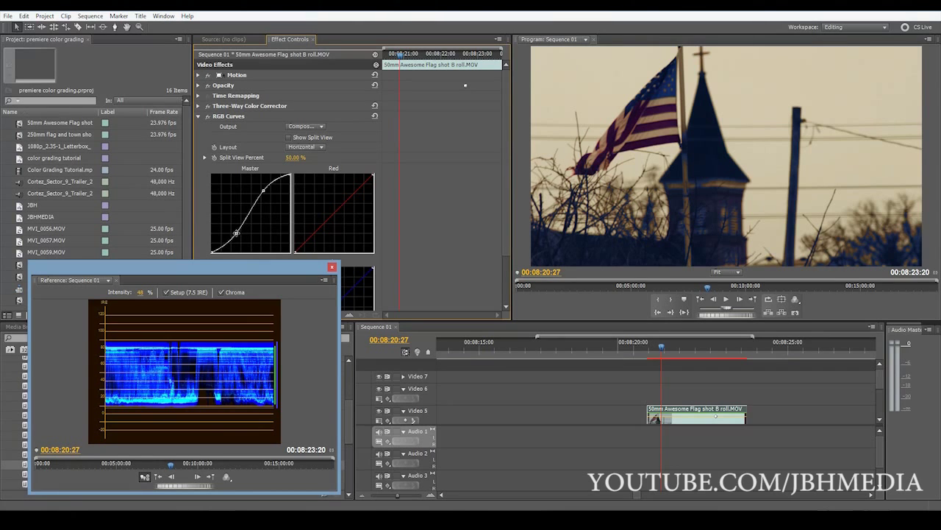
{"action": "left_click_drag", "start_coordinate": [236, 233], "coordinate": [235, 232]}
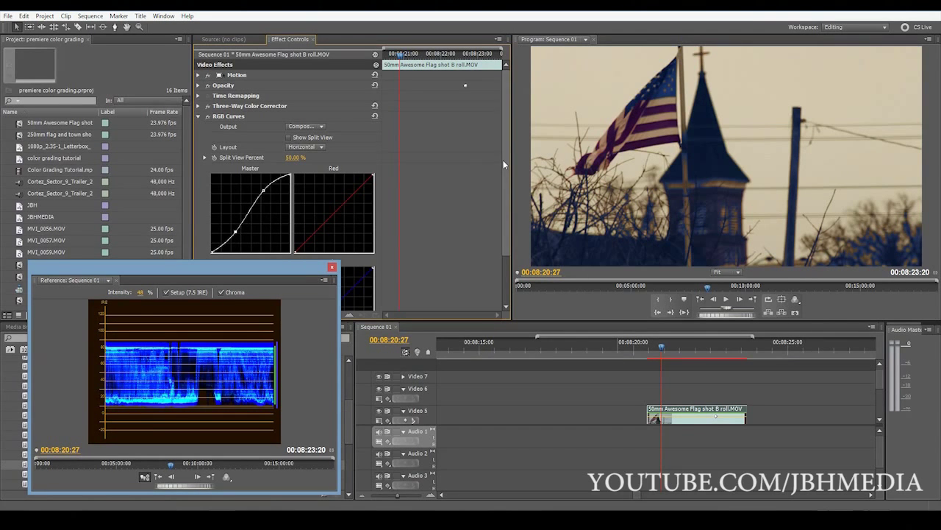
{"action": "left_click_drag", "start_coordinate": [264, 189], "coordinate": [260, 194]}
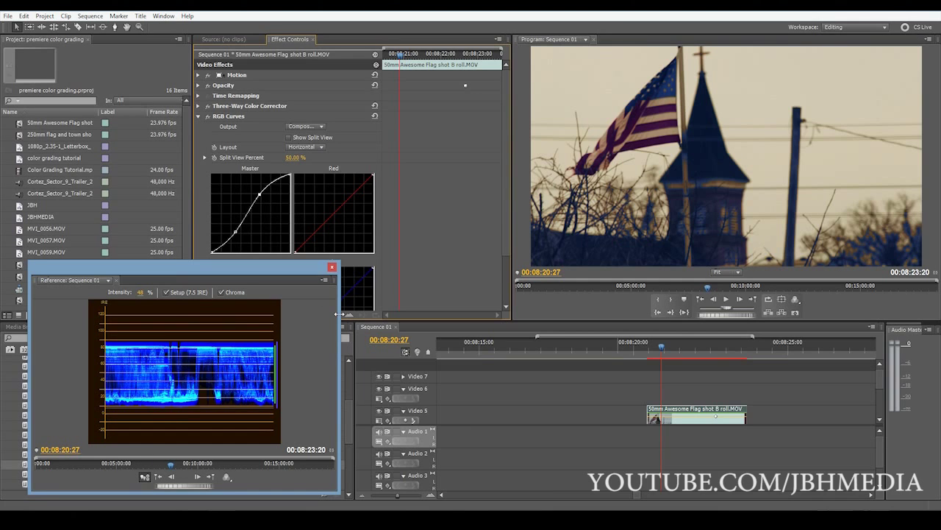
{"action": "left_click", "coordinate": [333, 267]}
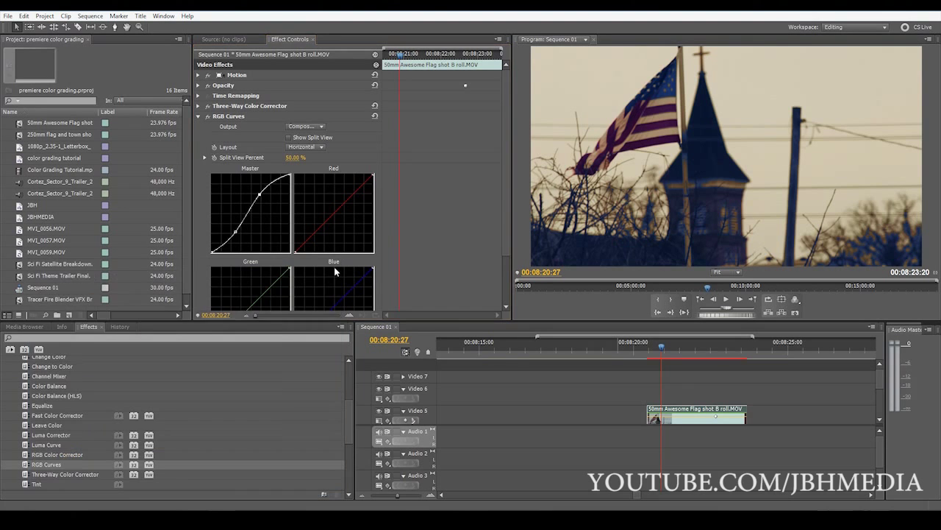
Collapse RGB Curves and set the Three-Way Color Corrector's Tonal Range to Shadows.
{"action": "left_click", "coordinate": [197, 116]}
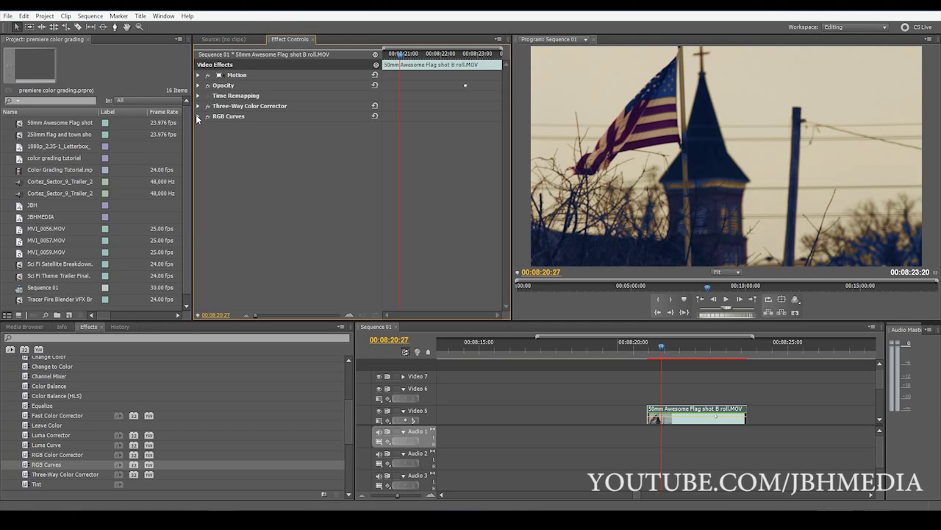
{"action": "left_click", "coordinate": [197, 106]}
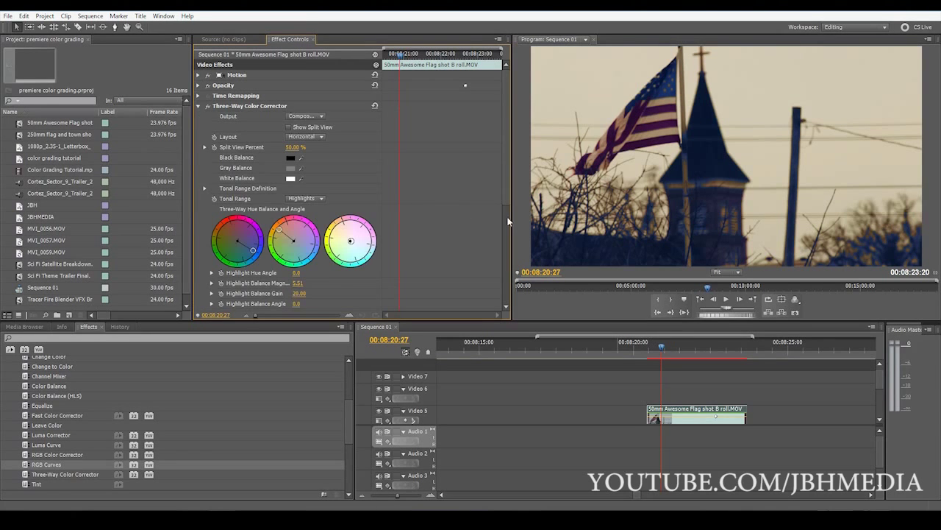
{"action": "scroll", "coordinate": [507, 221], "scroll_direction": "down", "scroll_amount": 3}
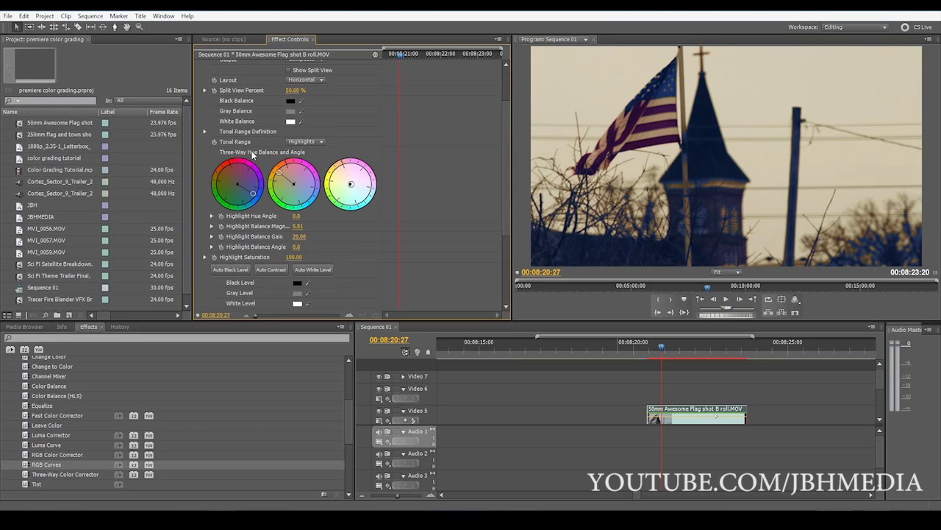
{"action": "left_click", "coordinate": [313, 142]}
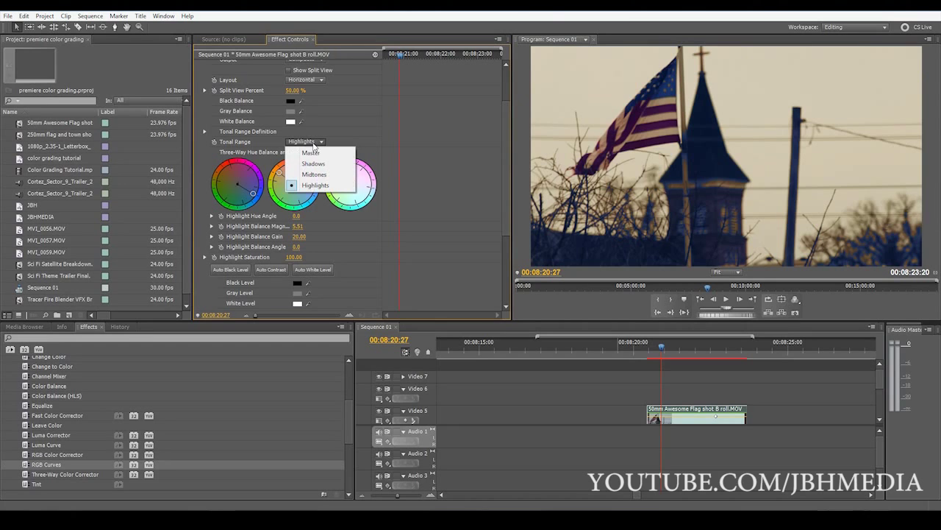
{"action": "left_click", "coordinate": [308, 163]}
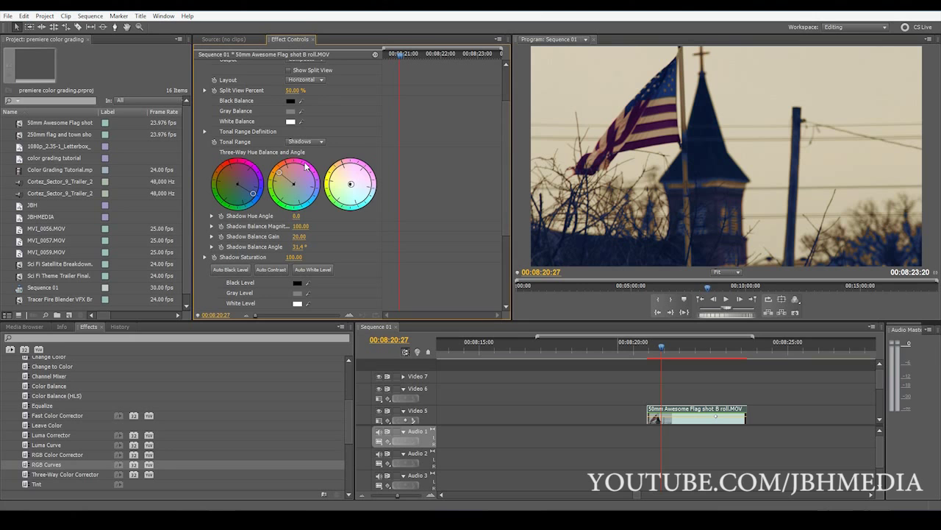
{"action": "left_click", "coordinate": [307, 143]}
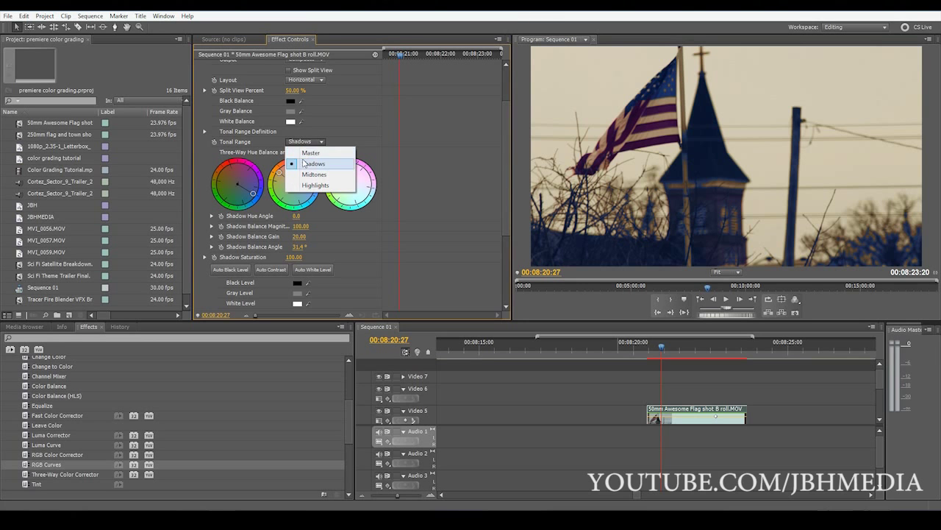
{"action": "left_click", "coordinate": [304, 164]}
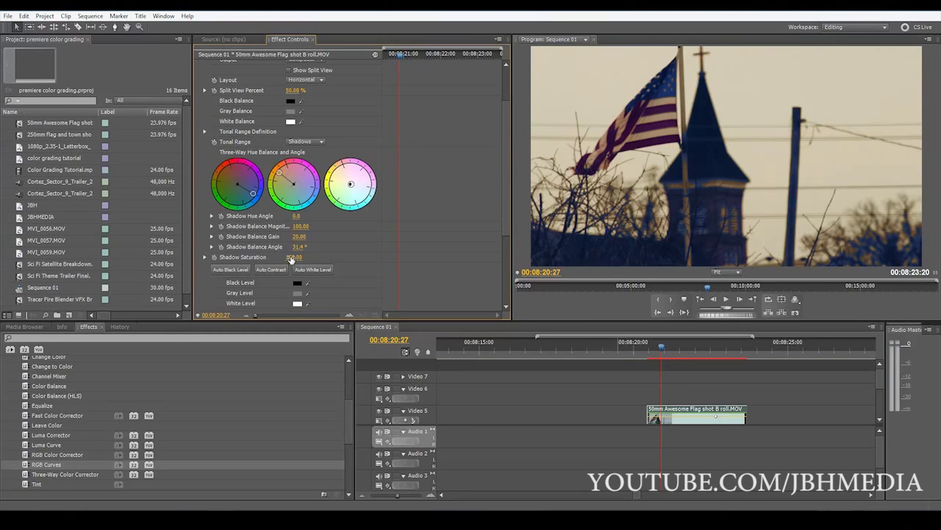
Scrub Shadow Saturation, briefly check Master, then return Tonal Range to Shadows.
{"action": "left_click_drag", "start_coordinate": [292, 260], "coordinate": [298, 258]}
{"action": "left_click", "coordinate": [305, 142]}
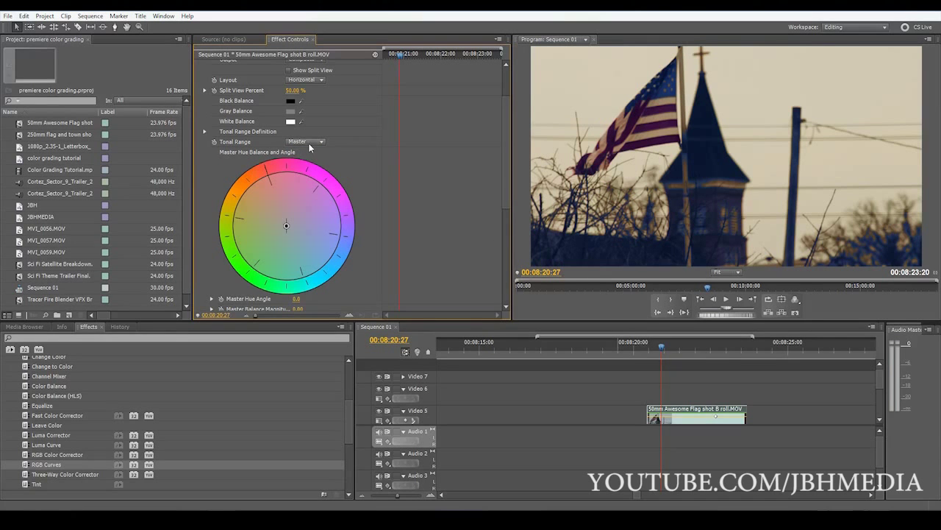
{"action": "left_click", "coordinate": [307, 142]}
{"action": "left_click", "coordinate": [308, 164]}
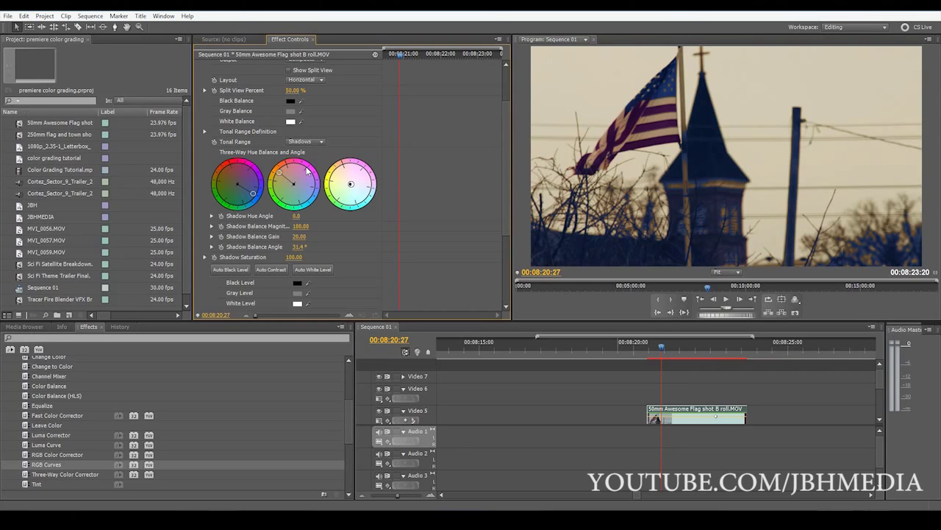
Apply Tint to the flag-and-church clip and set Amount to Tint to 40%.
{"action": "mouse_move", "coordinate": [36, 484]}
{"action": "left_mouse_down"}
{"action": "mouse_move", "coordinate": [393, 428]}
{"action": "mouse_move", "coordinate": [693, 412]}
{"action": "left_mouse_up"}
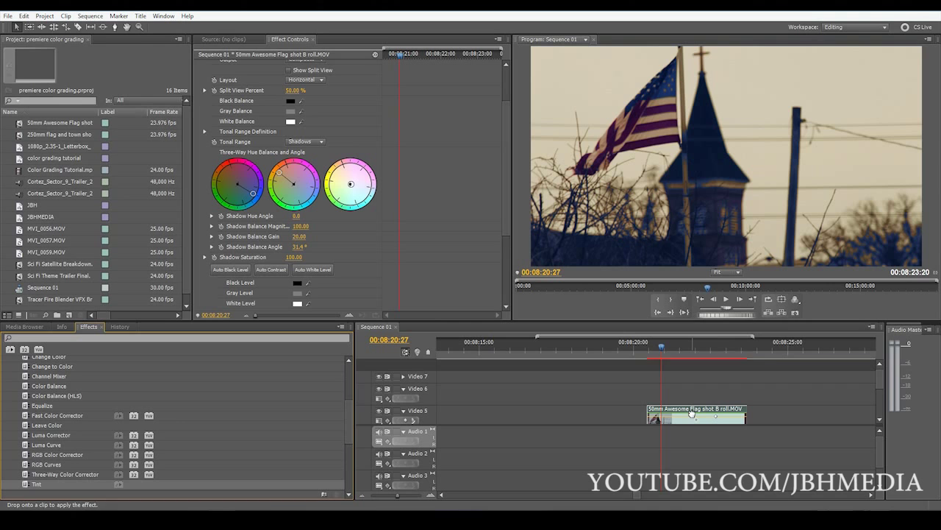
{"action": "left_click_drag", "start_coordinate": [691, 413], "coordinate": [692, 414]}
{"action": "left_click_drag", "start_coordinate": [503, 173], "coordinate": [516, 255]}
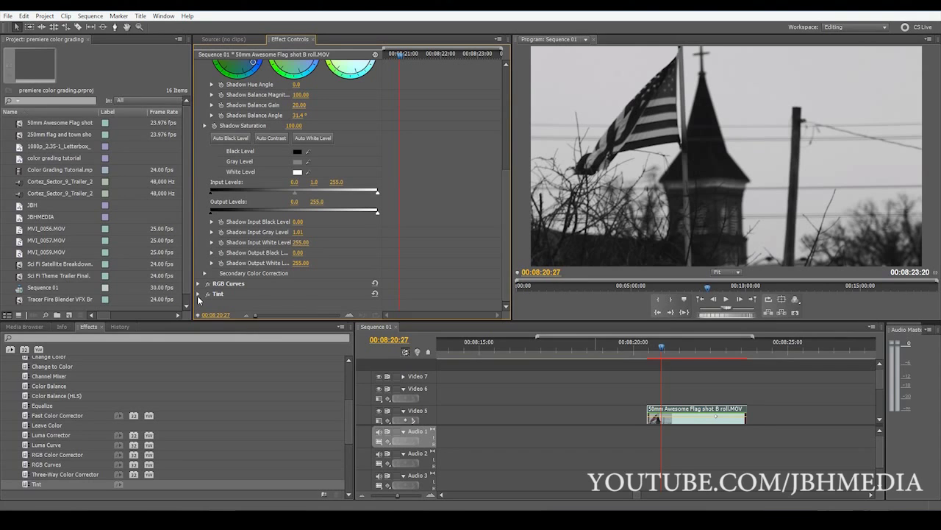
{"action": "left_click", "coordinate": [198, 295]}
{"action": "left_click_drag", "start_coordinate": [503, 204], "coordinate": [503, 231]}
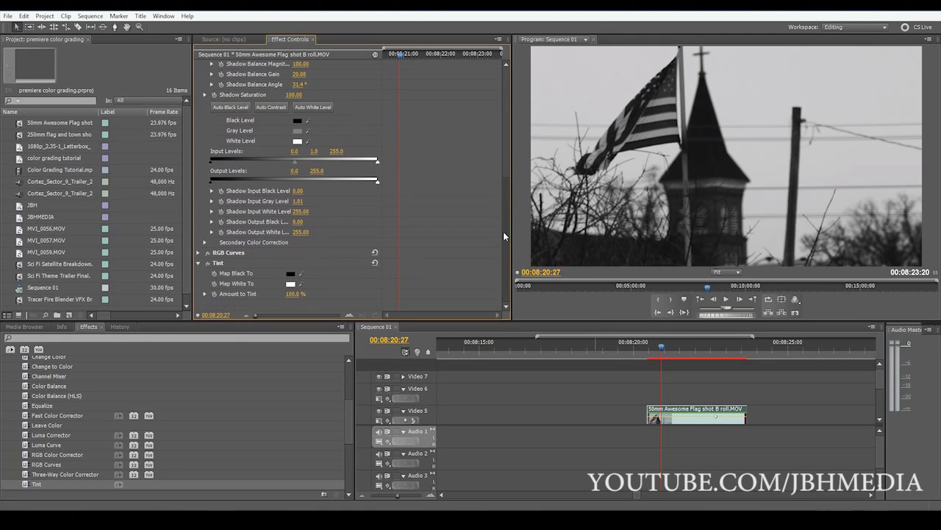
{"action": "left_click", "coordinate": [295, 294]}
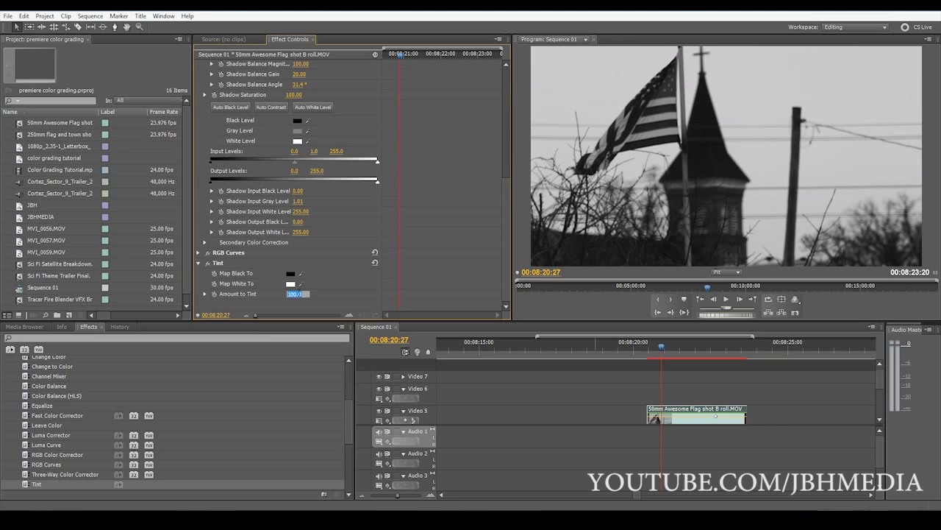
{"action": "type", "text": "40"}
{"action": "key", "text": "Return"}
Apply Sharpen from Blur & Sharpen to the clip with a Sharpen Amount of 12.
{"action": "left_click_drag", "start_coordinate": [350, 426], "coordinate": [349, 363]}
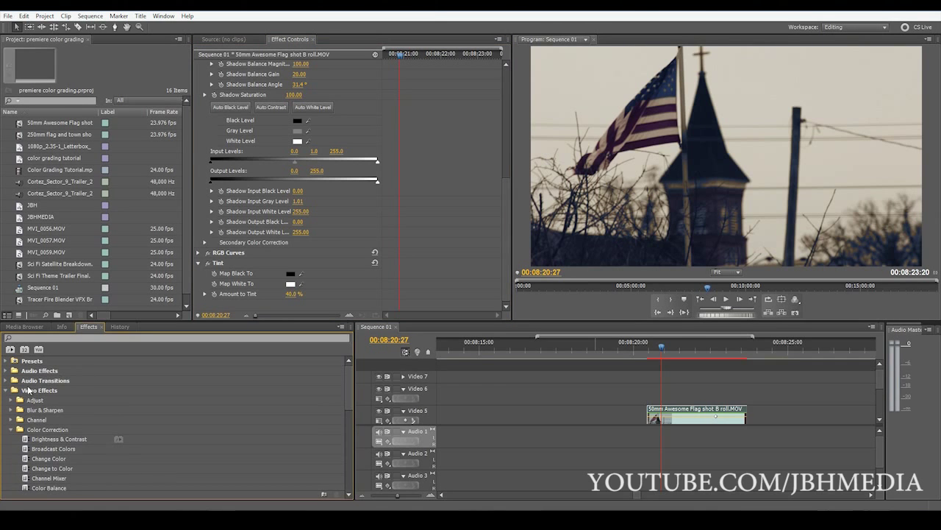
{"action": "left_click", "coordinate": [10, 429]}
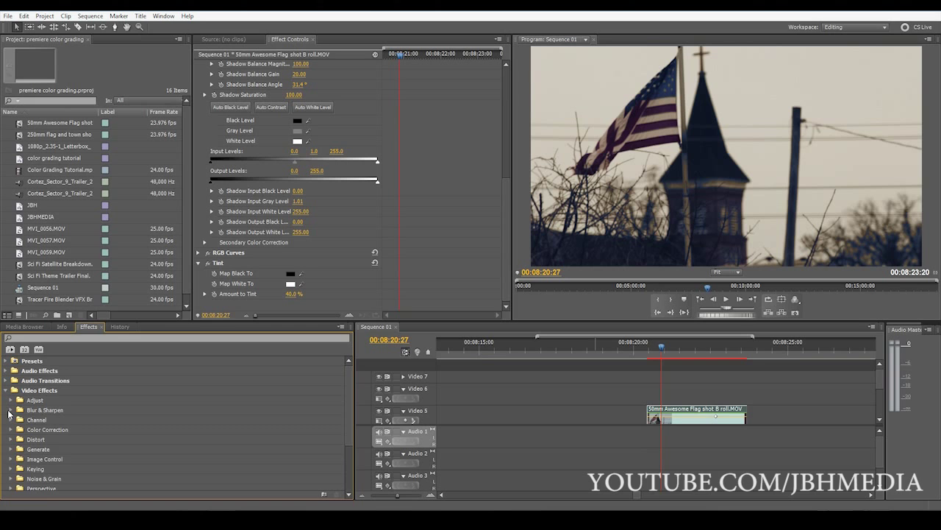
{"action": "left_click", "coordinate": [10, 409]}
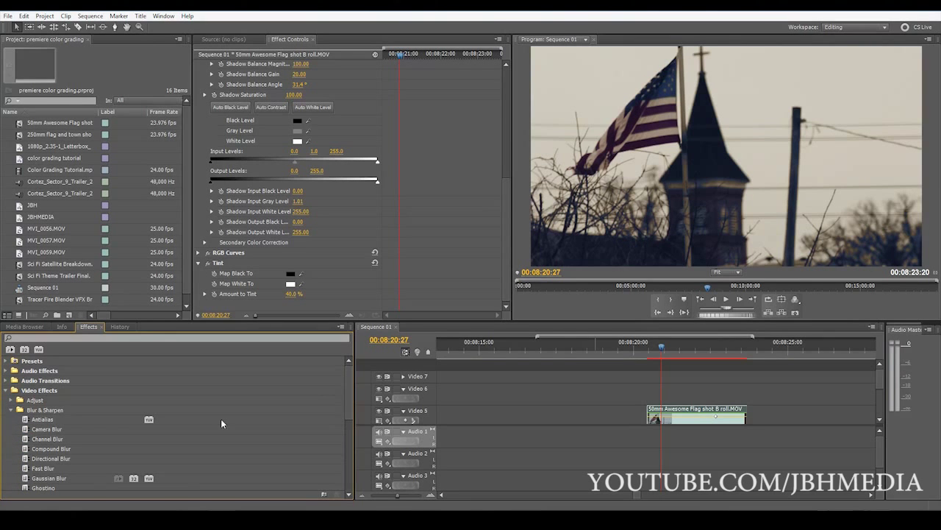
{"action": "left_click_drag", "start_coordinate": [348, 395], "coordinate": [345, 427]}
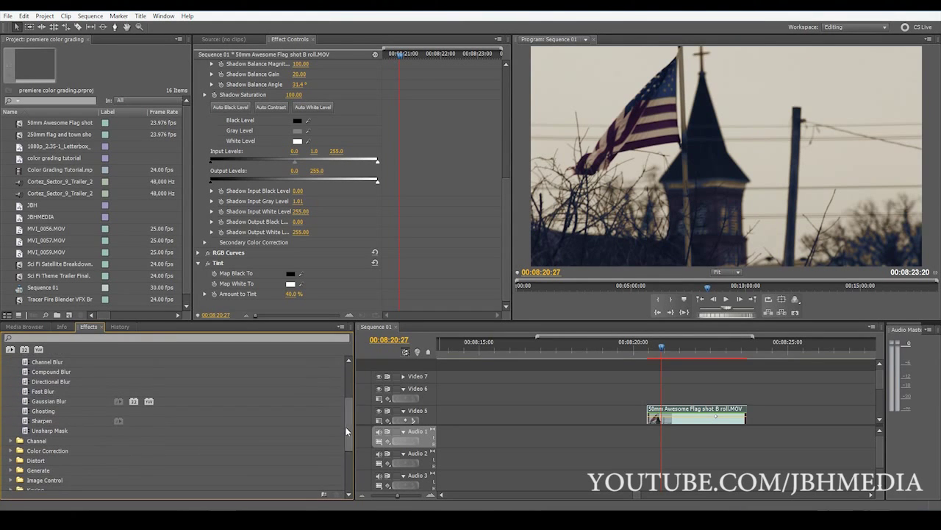
{"action": "left_click_drag", "start_coordinate": [36, 421], "coordinate": [656, 416]}
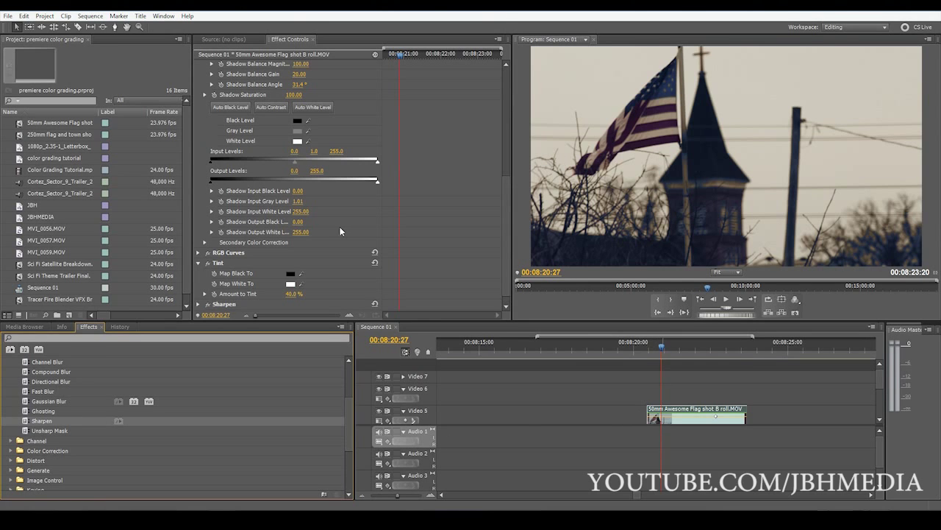
{"action": "scroll", "coordinate": [492, 276], "scroll_direction": "down", "scroll_amount": 1}
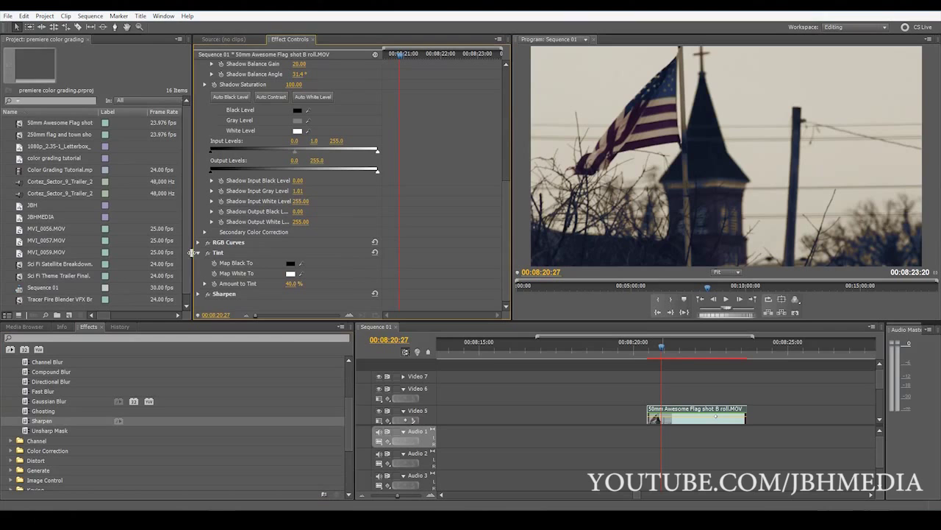
{"action": "left_click", "coordinate": [198, 294]}
{"action": "scroll", "coordinate": [507, 202], "scroll_direction": "down", "scroll_amount": 1}
{"action": "left_click", "coordinate": [289, 293]}
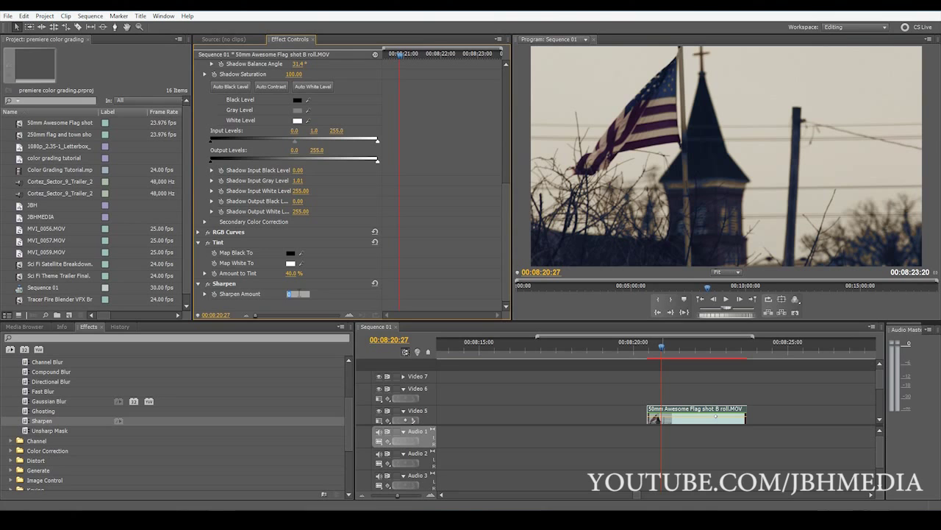
{"action": "type", "text": "12"}
{"action": "key", "text": "Return"}
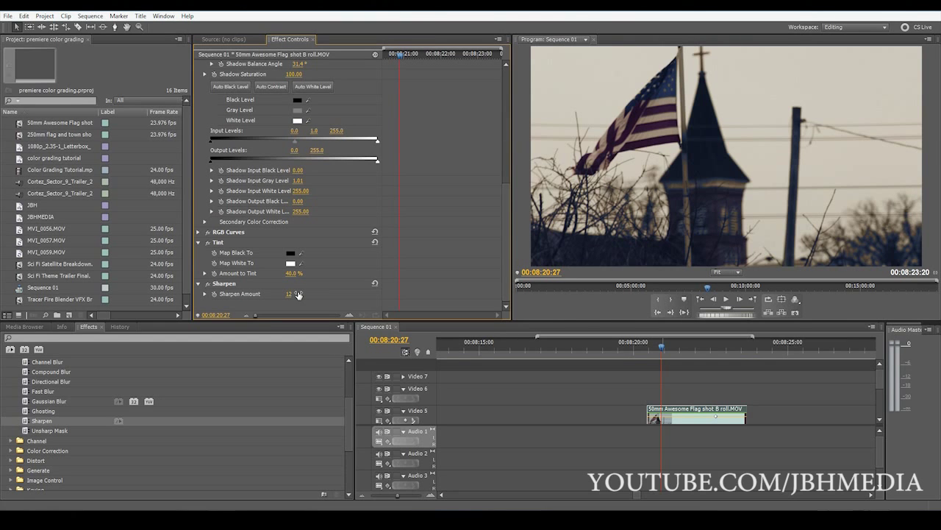